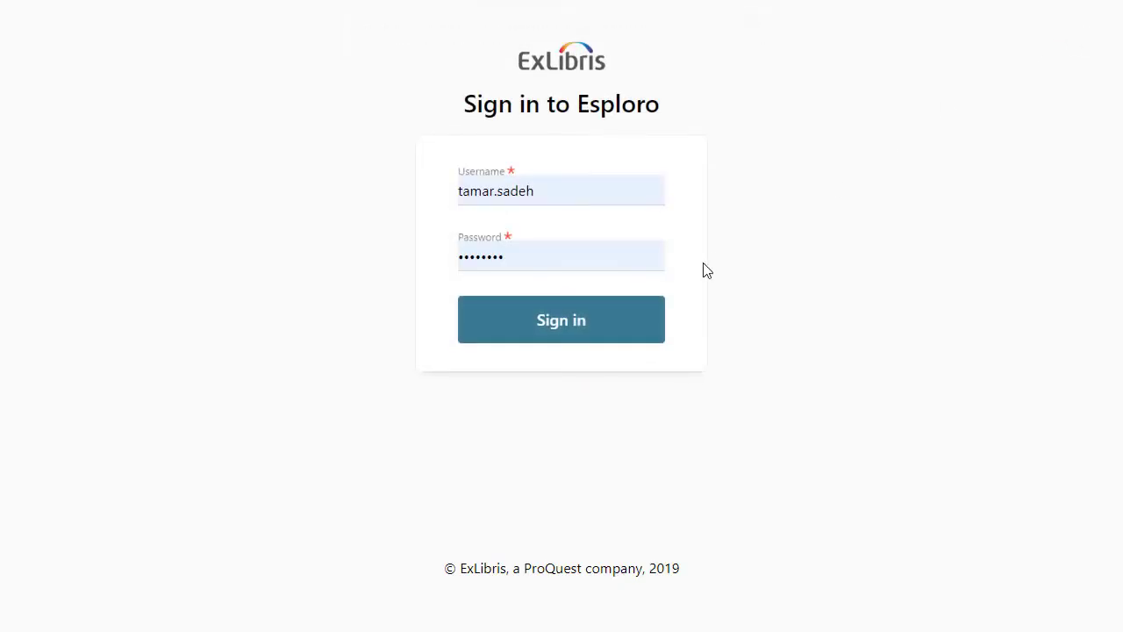
Sign in to Esploro with the autofilled researcher username and password
left_click(622, 321)
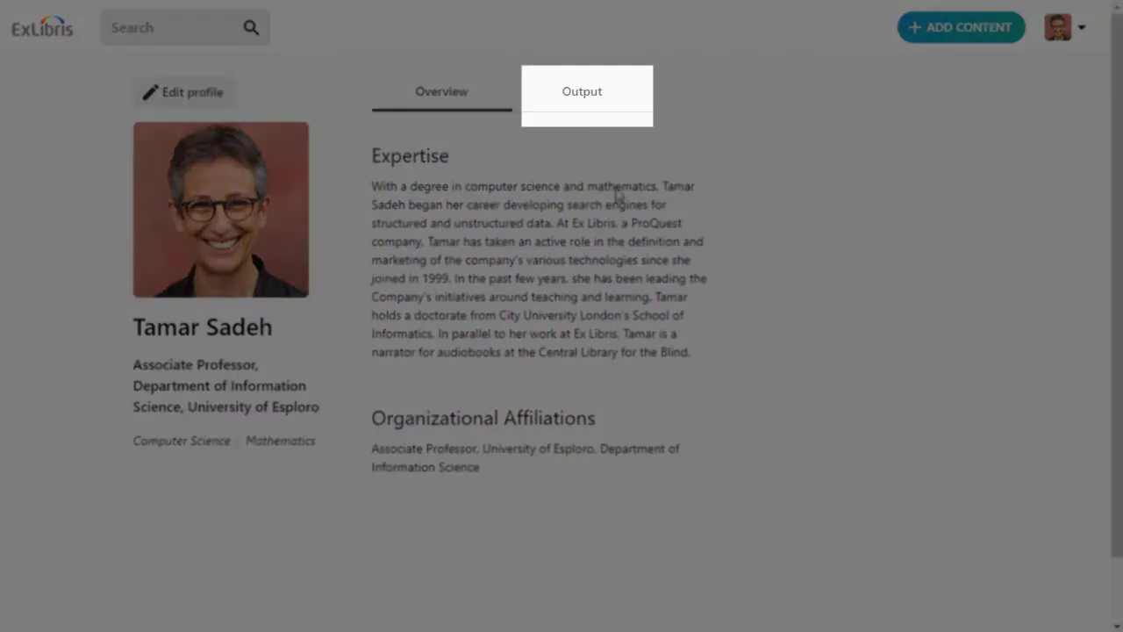
Switch the researcher profile to the Output tab to see the empty works list
left_click(594, 104)
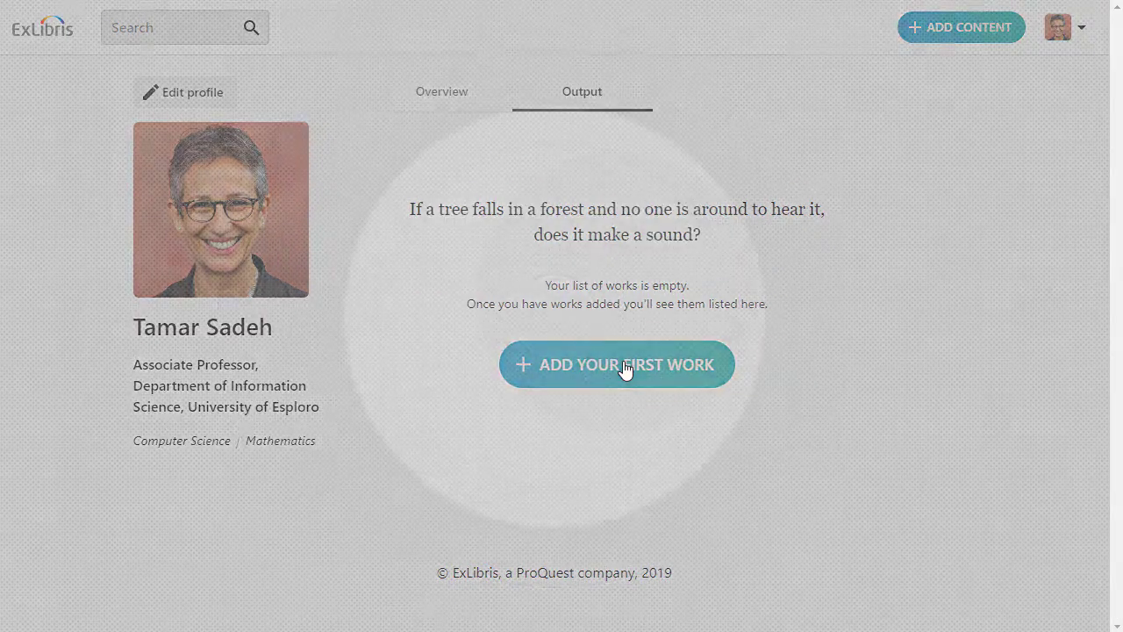
Start the first work deposit as a Publication with sub-type Journal article
left_click(625, 369)
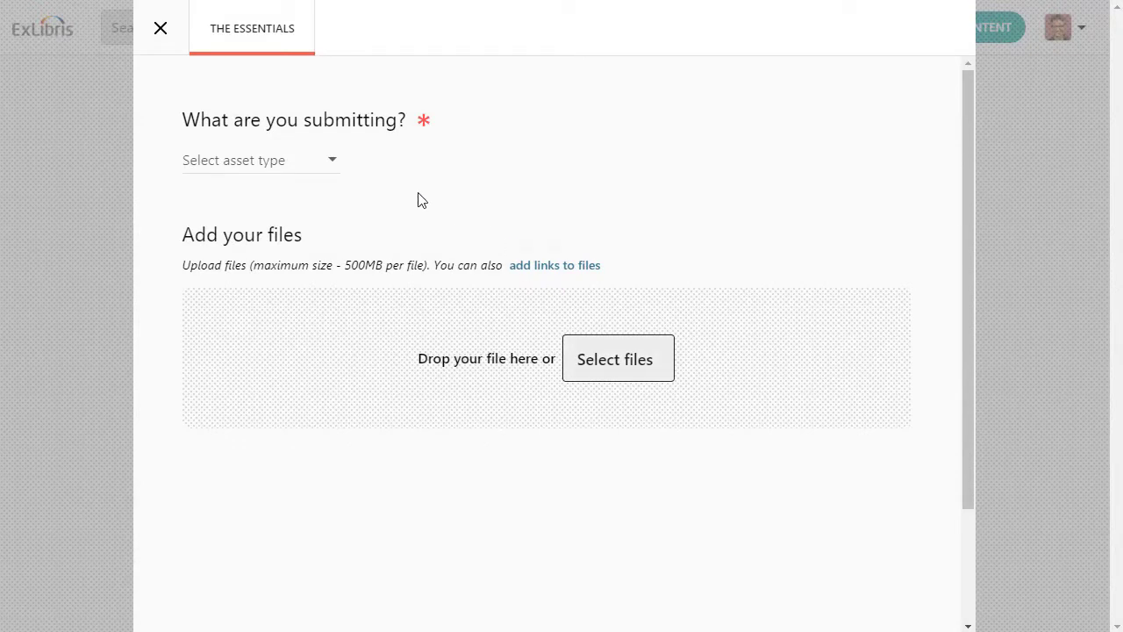
left_click(336, 165)
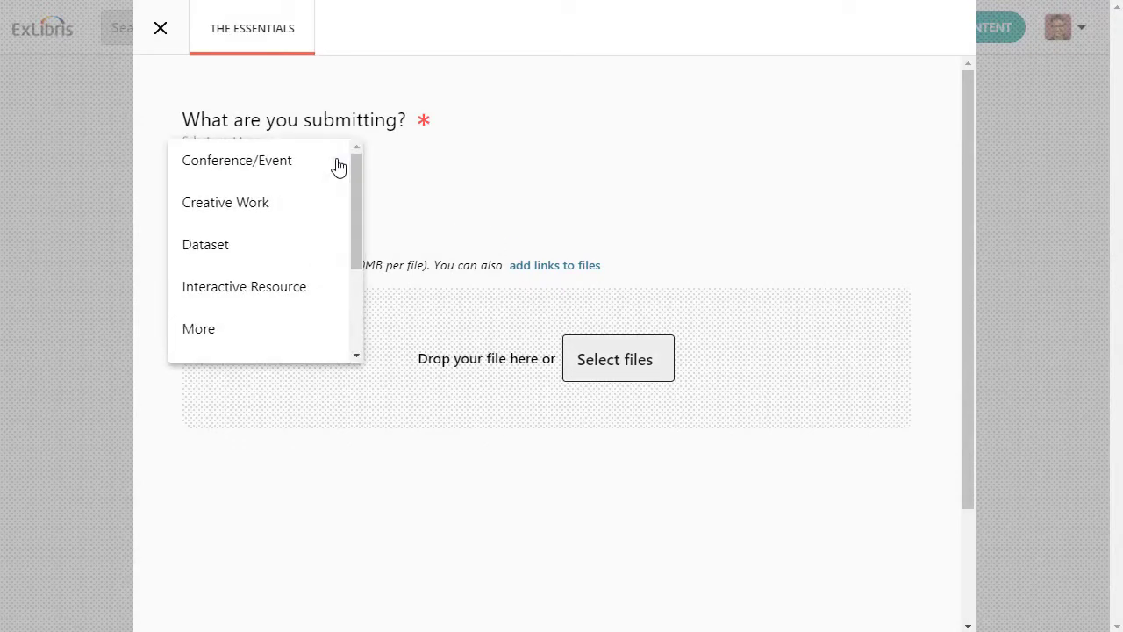
scroll(339, 171, "down", 3)
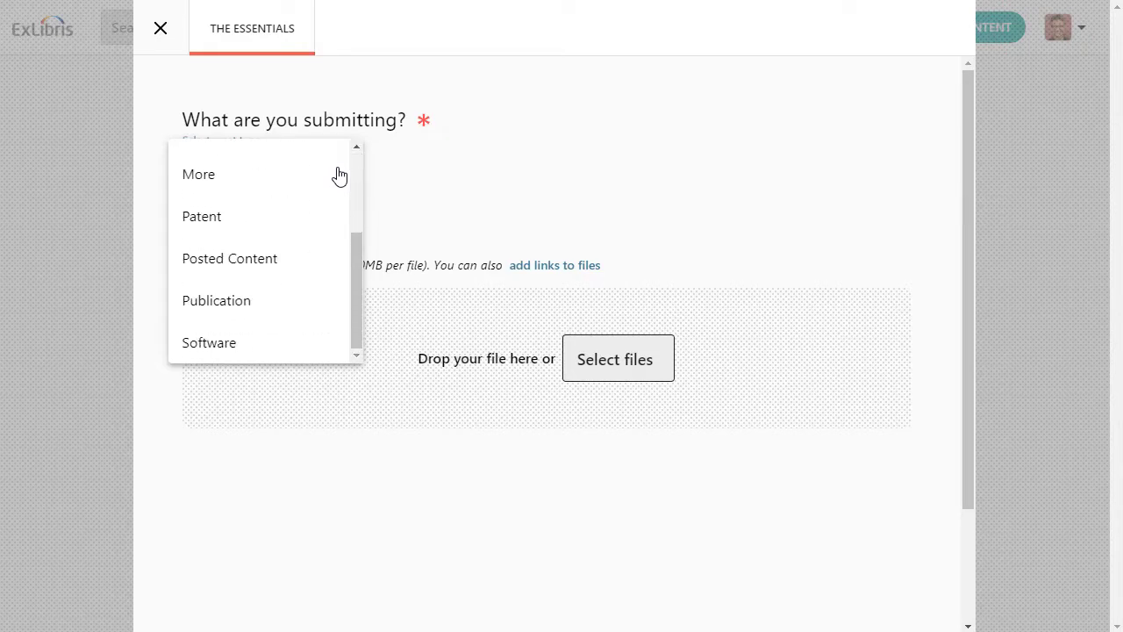
left_click(321, 300)
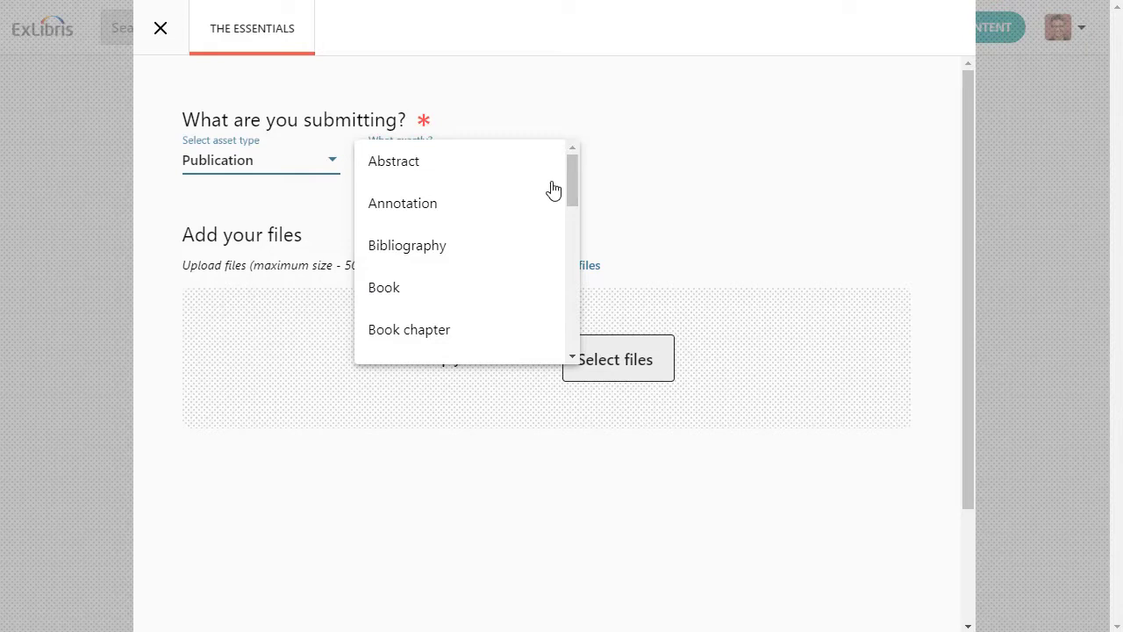
left_click_drag(571, 176, 568, 258)
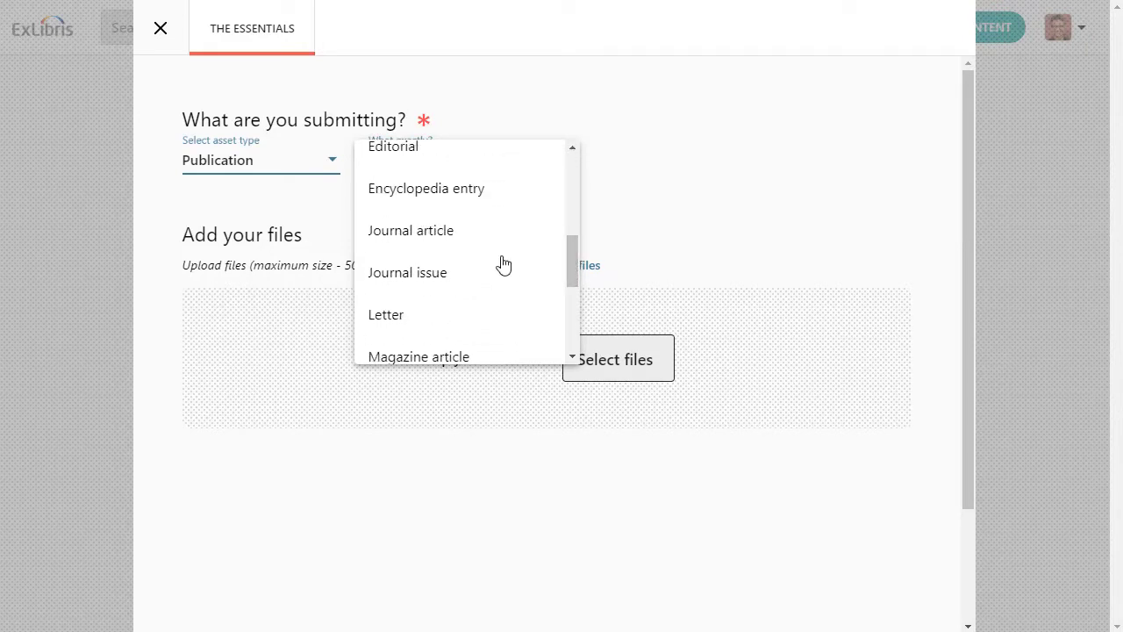
left_click(474, 240)
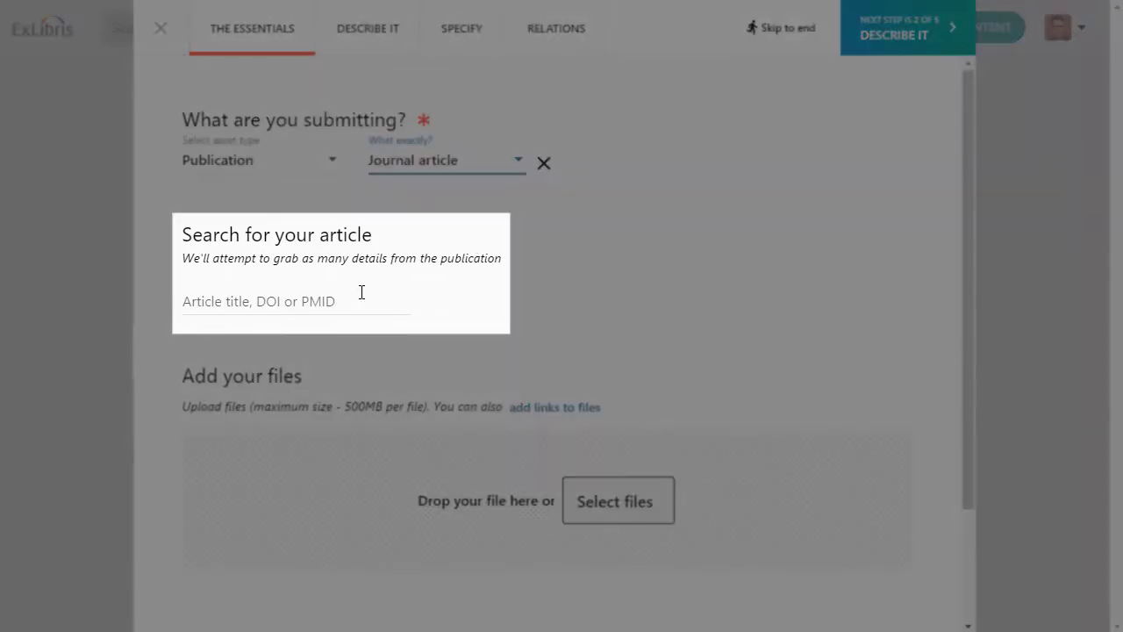
Paste the DOI and attach 'Transforming the Metasearch Concept into a Friendly User Experience' as reference
left_click(361, 295)
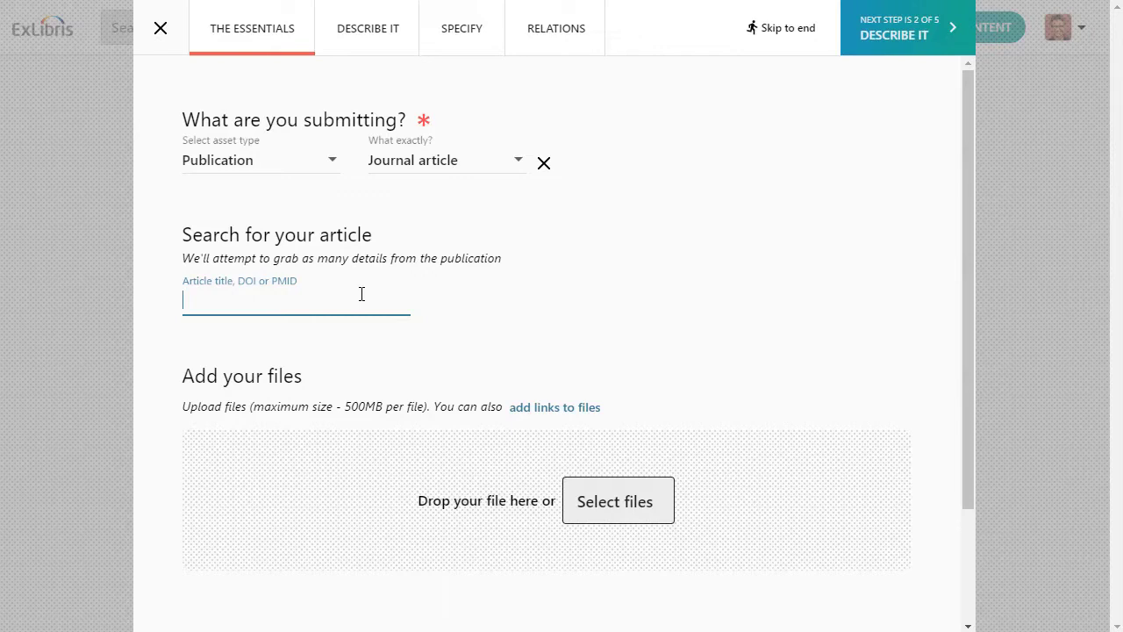
left_click(557, 408)
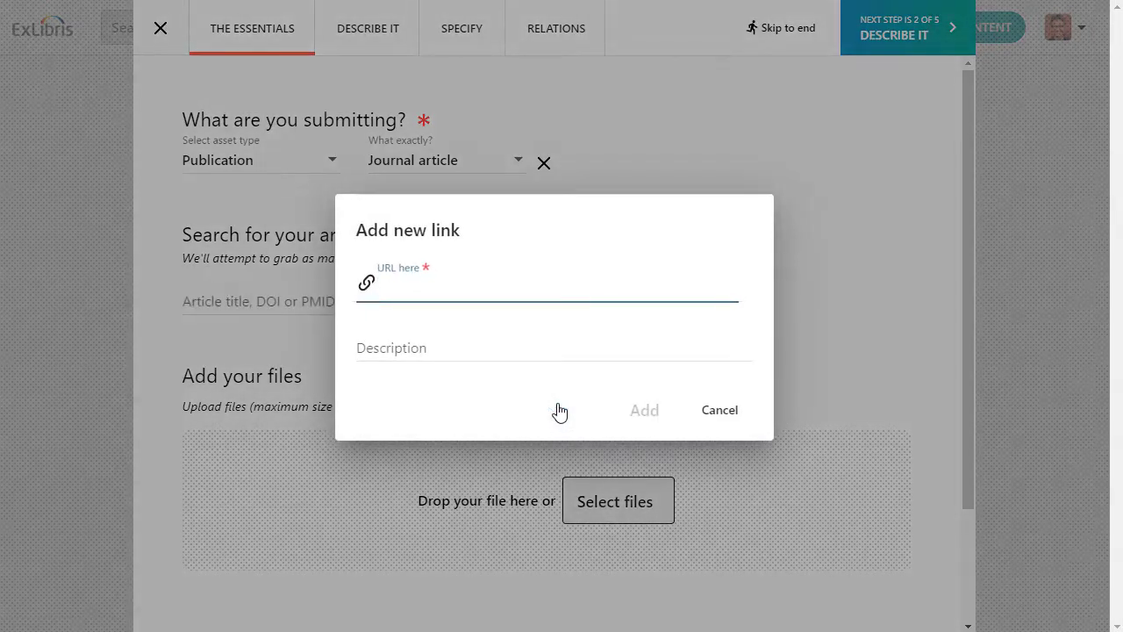
left_click(723, 416)
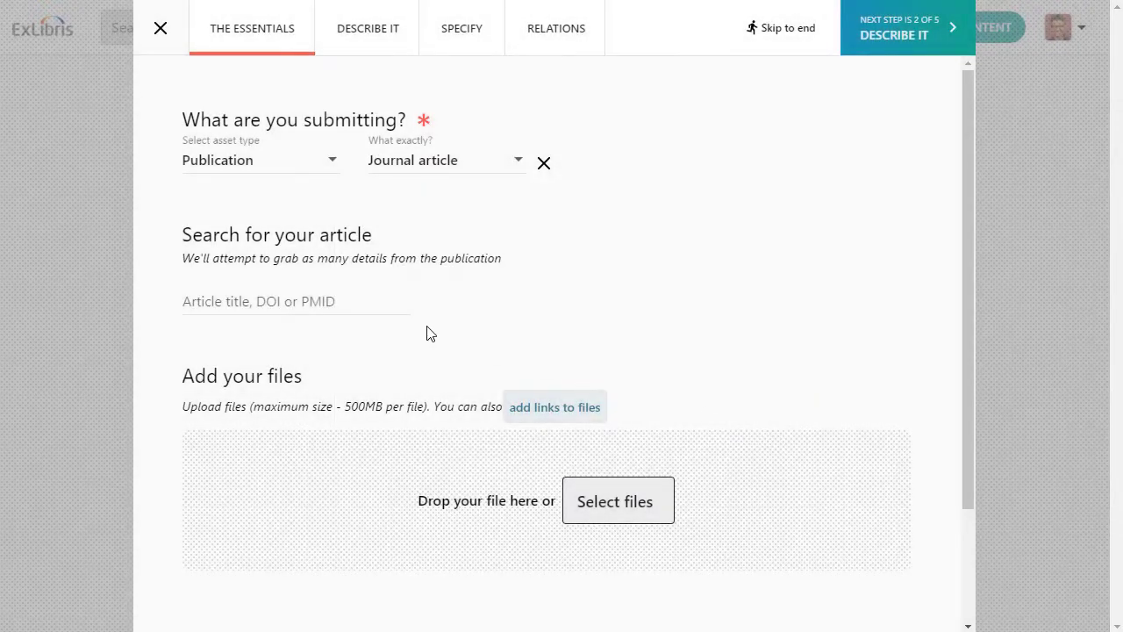
left_click(290, 298)
type("10.1300/J136v12n01_01")
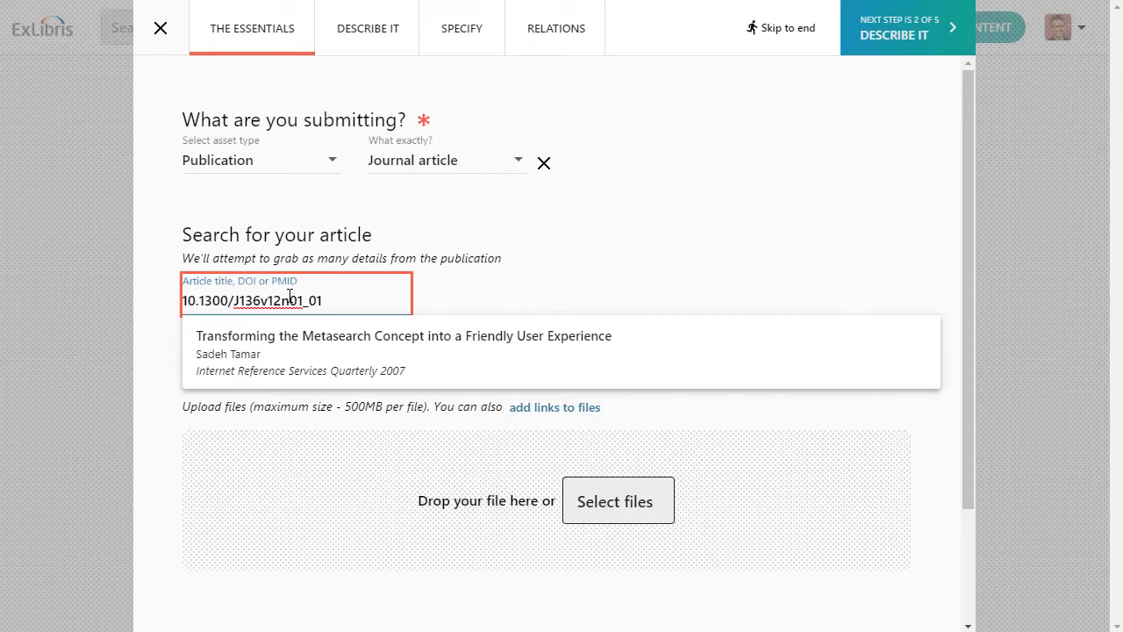
left_click(326, 346)
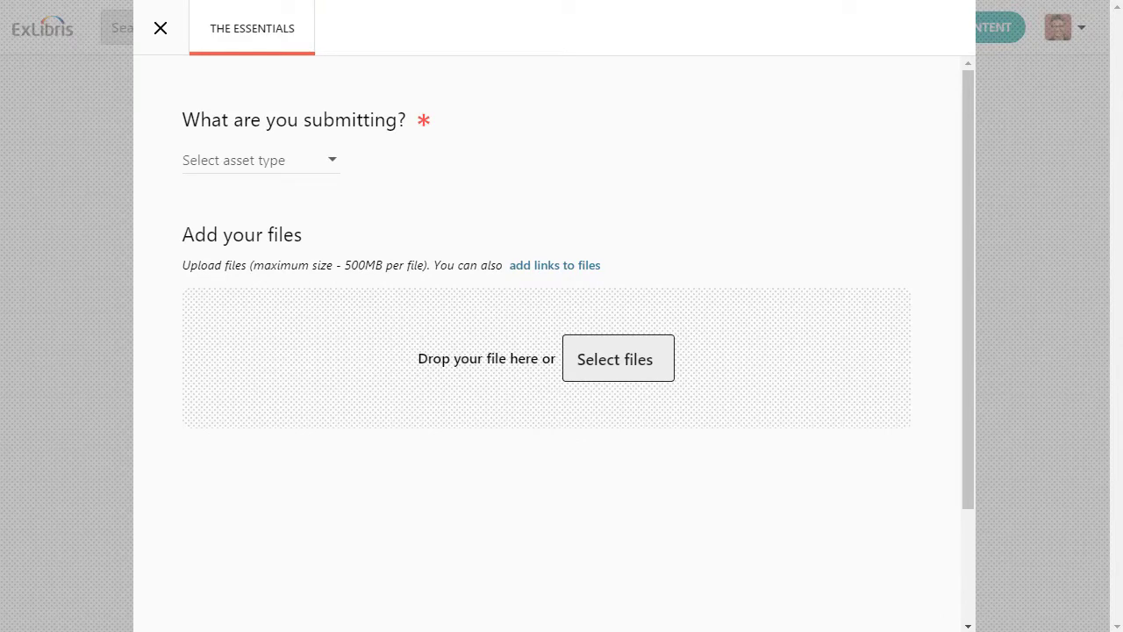
key("alt+Tab")
left_click_drag(98, 140, 603, 369)
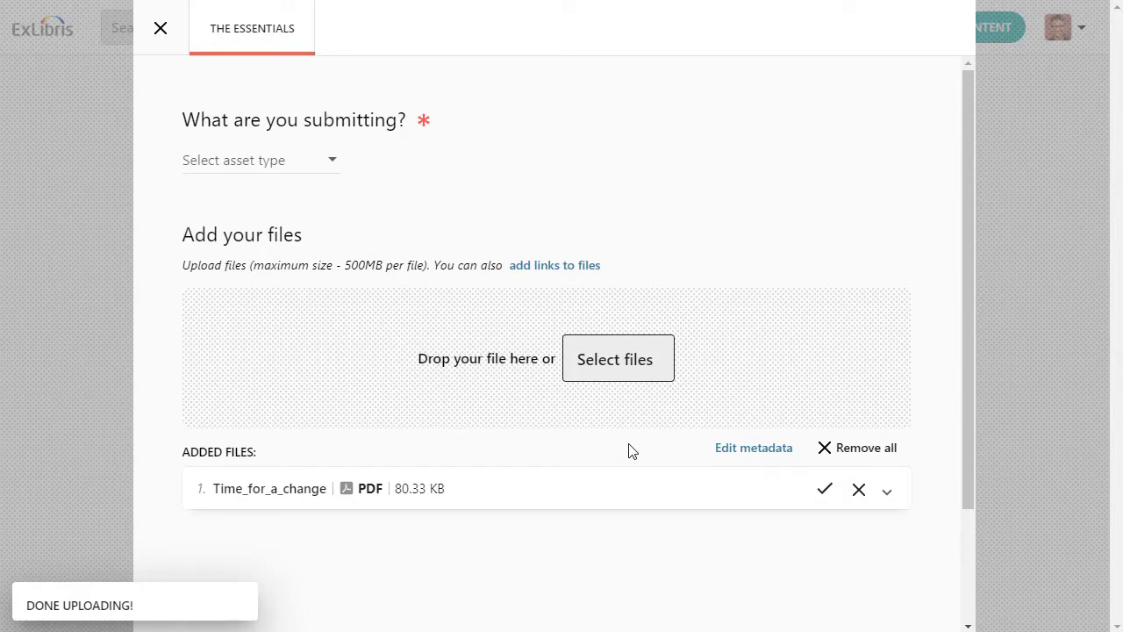
left_click(746, 451)
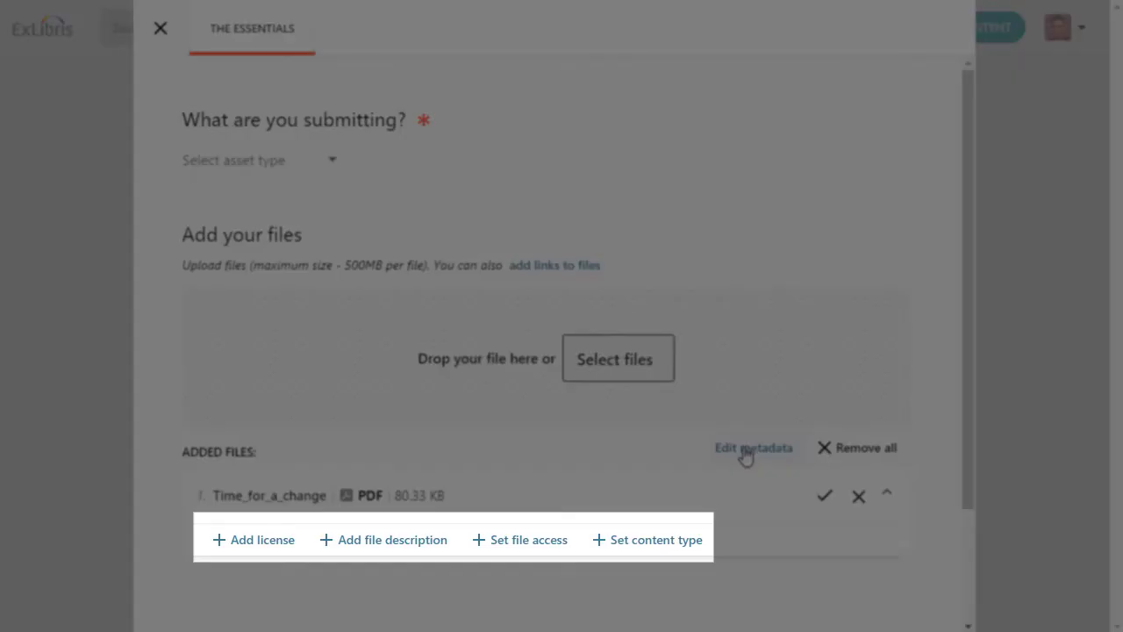
left_click(548, 541)
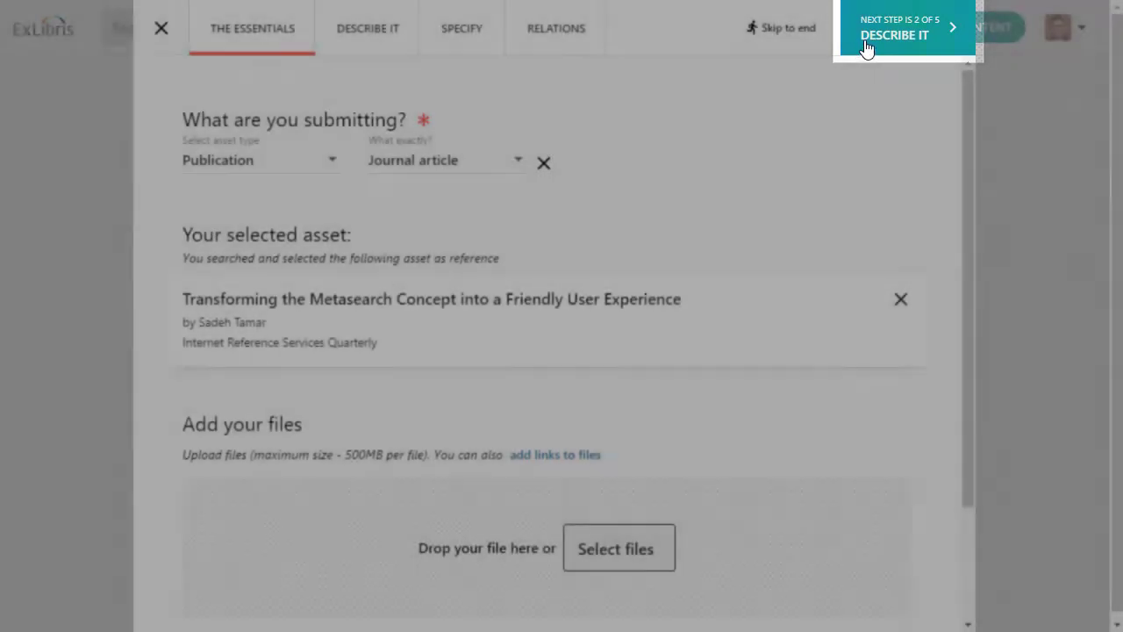
Advance to Describe It and scroll through the prefilled title, research topics and author
left_click(867, 46)
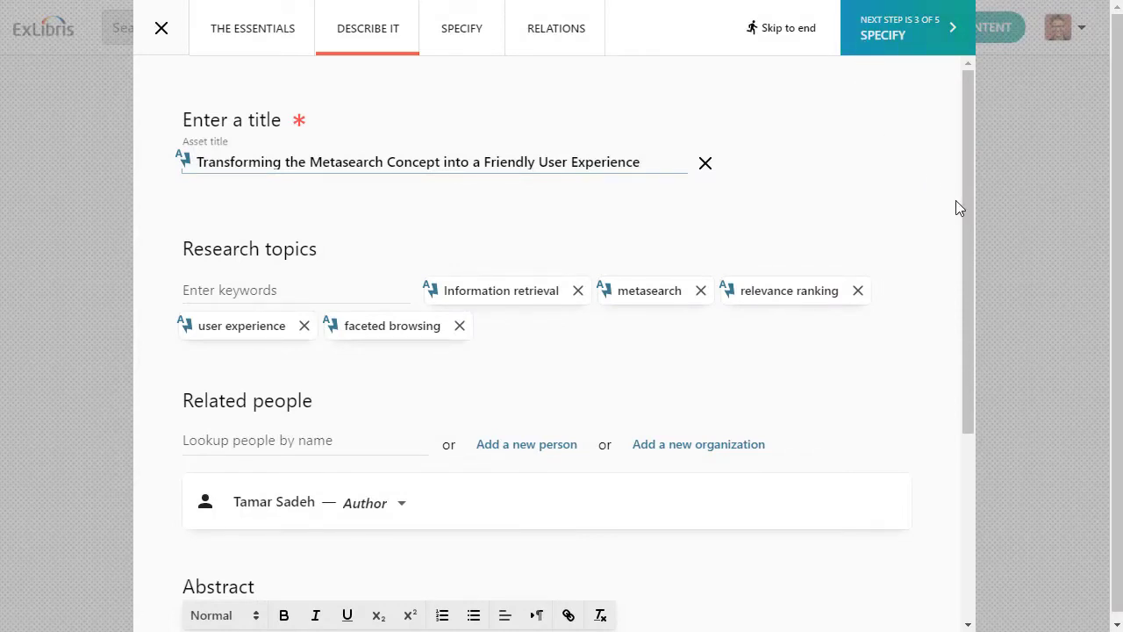
left_click_drag(968, 241, 995, 205)
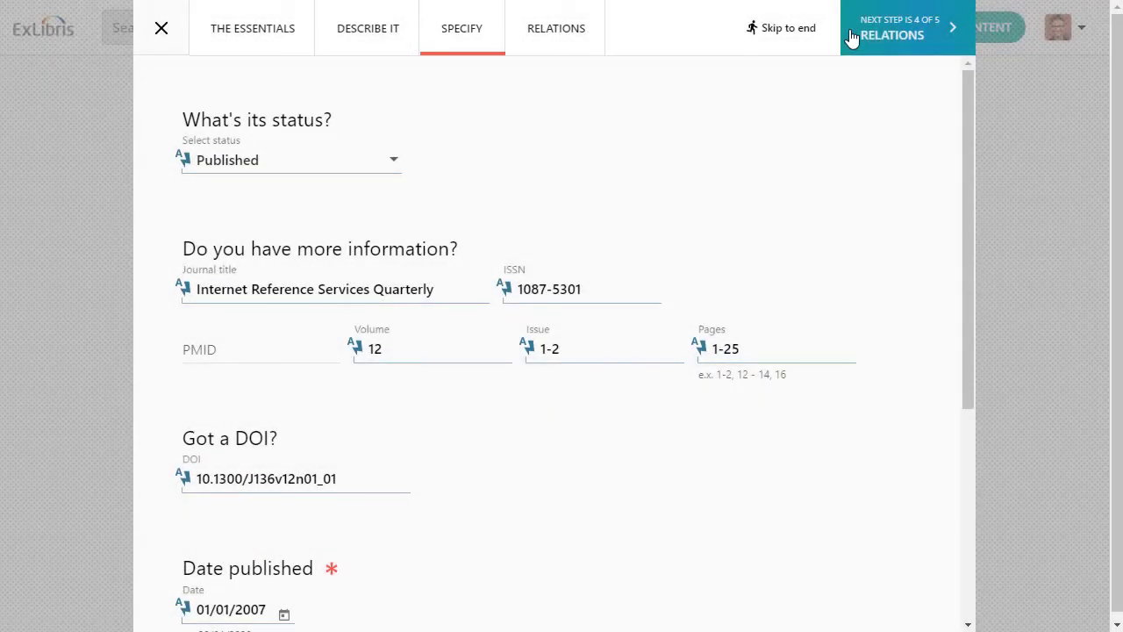
Scroll the Specify step and reveal the additional methods, coverage and technical info fields
left_click_drag(969, 153, 979, 116)
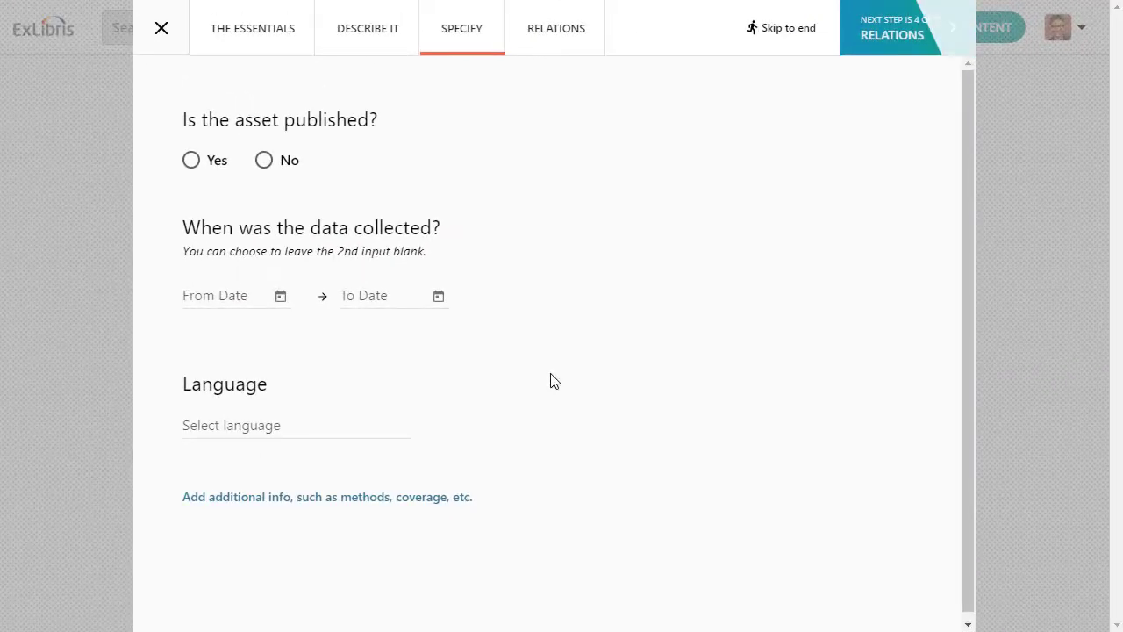
left_click(411, 497)
scroll(406, 499, "down", 1)
scroll(406, 499, "down", 3)
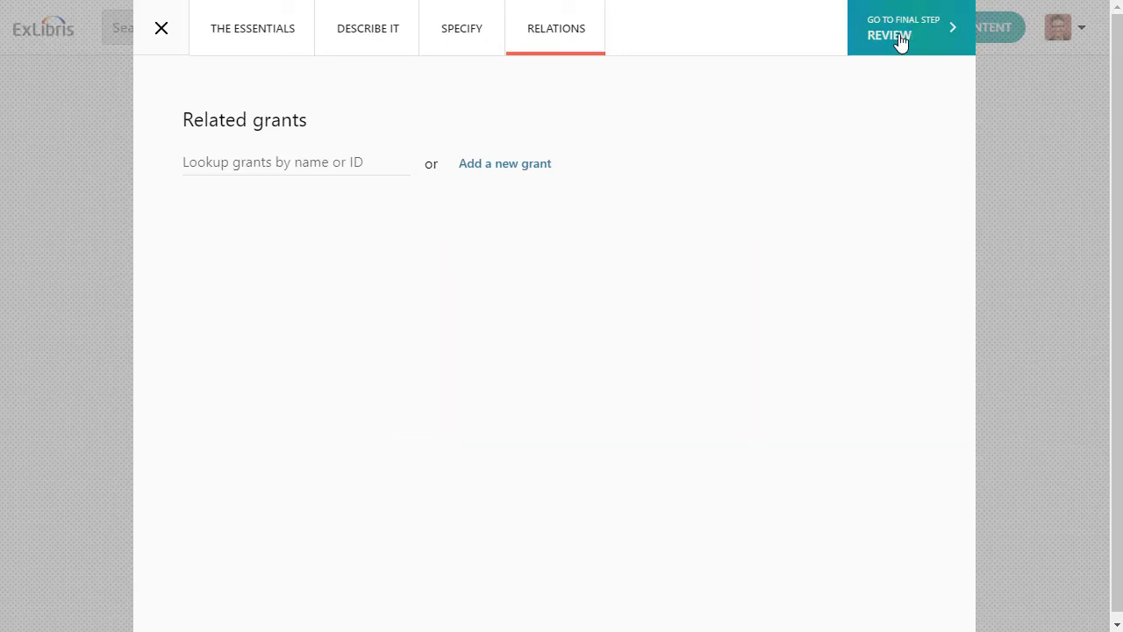
Close the deposit form and keep the unfinished journal article as a draft
left_click(167, 28)
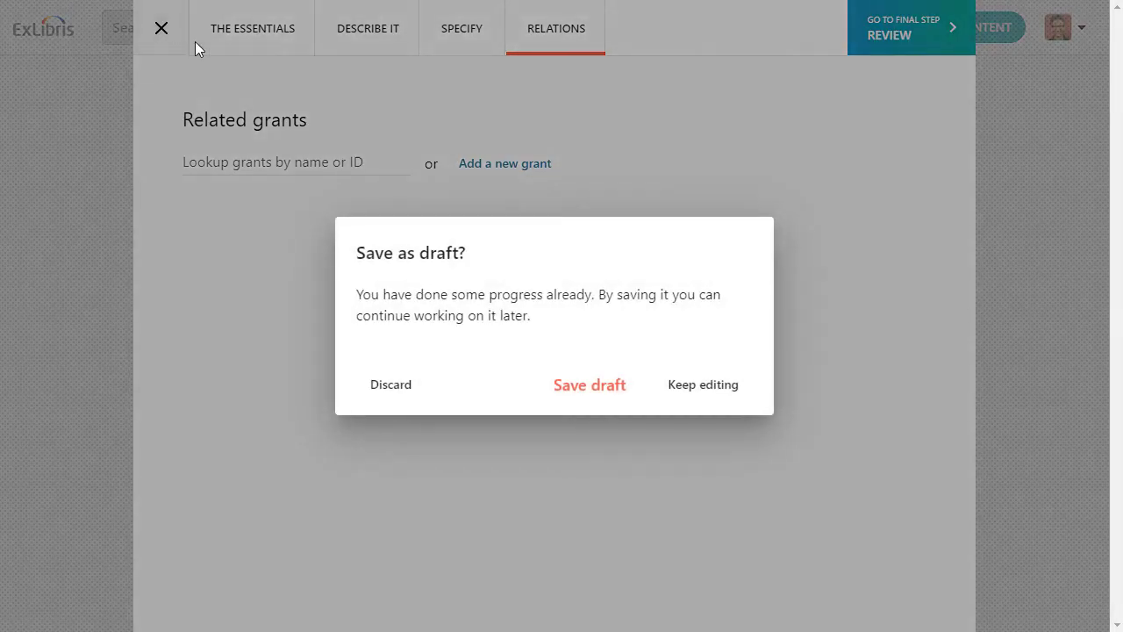
left_click(607, 388)
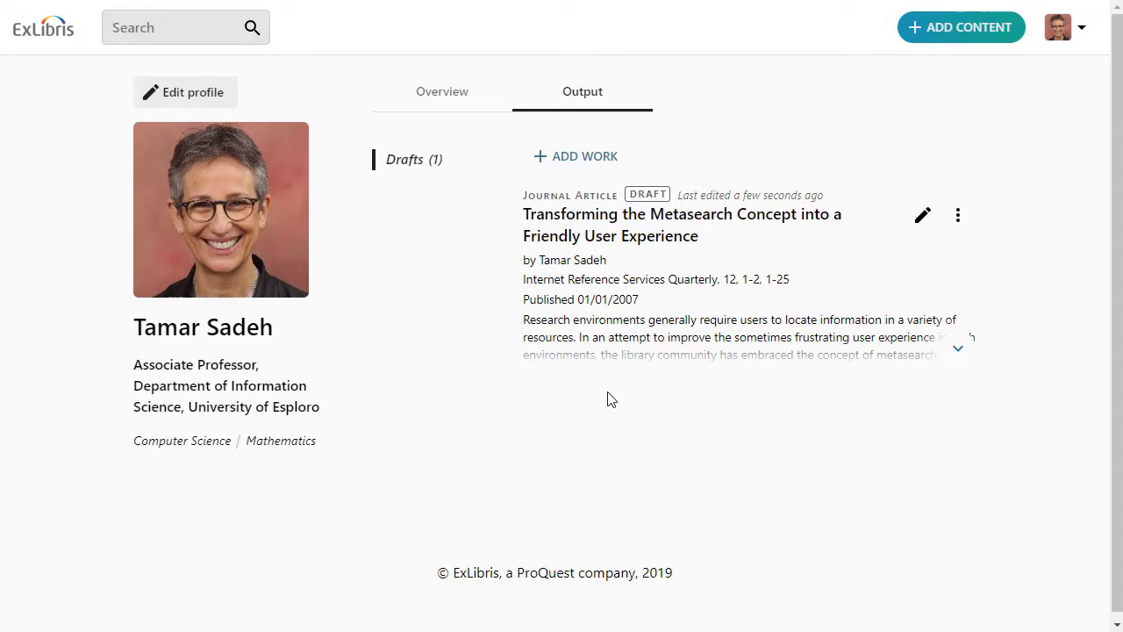
Reopen the draft at its final review page and agree to the terms and conditions
left_click(637, 230)
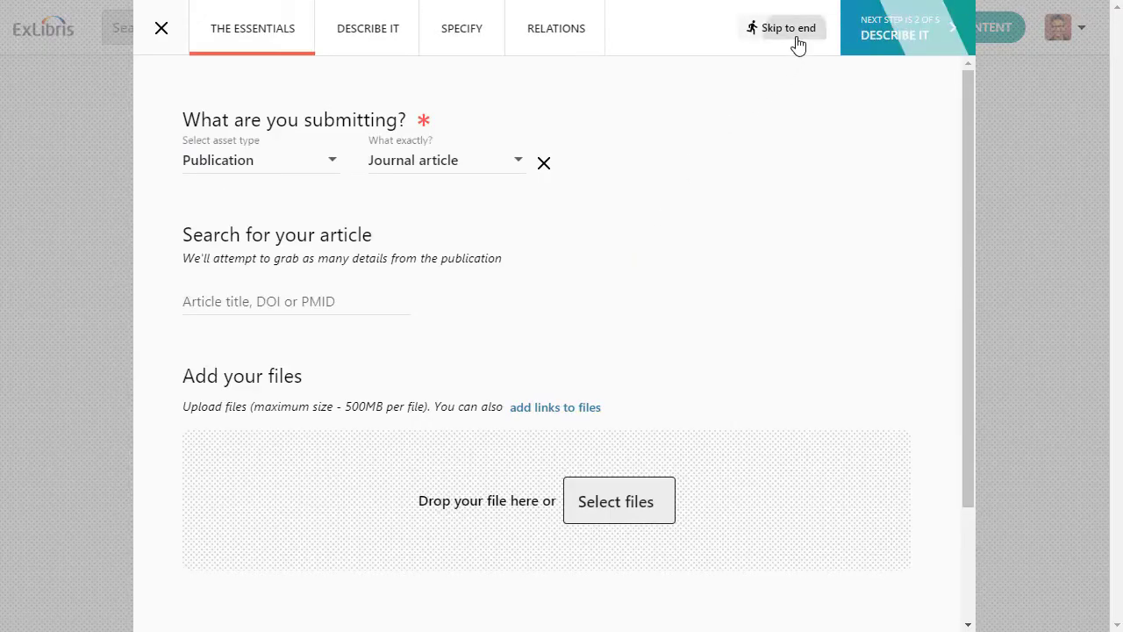
left_click(795, 37)
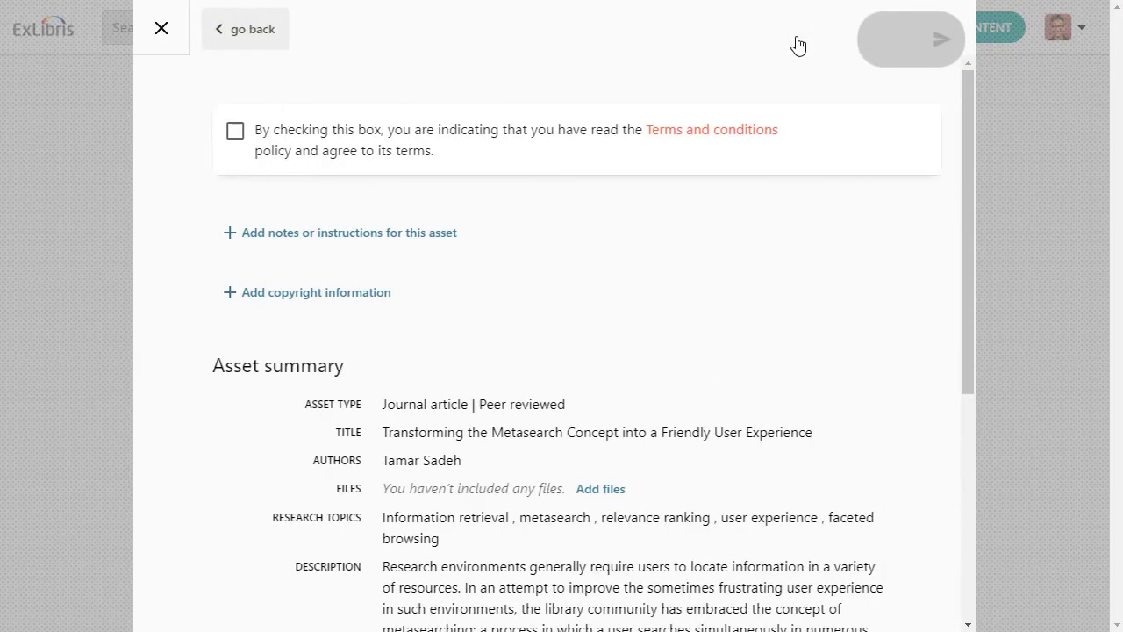
left_click(656, 132)
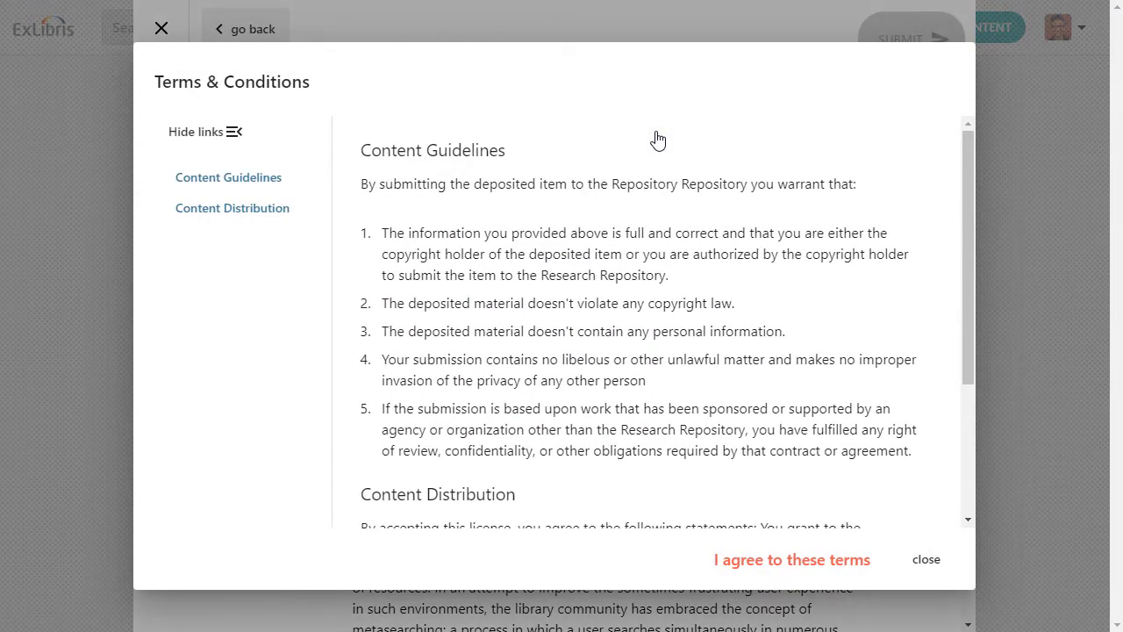
left_click(823, 563)
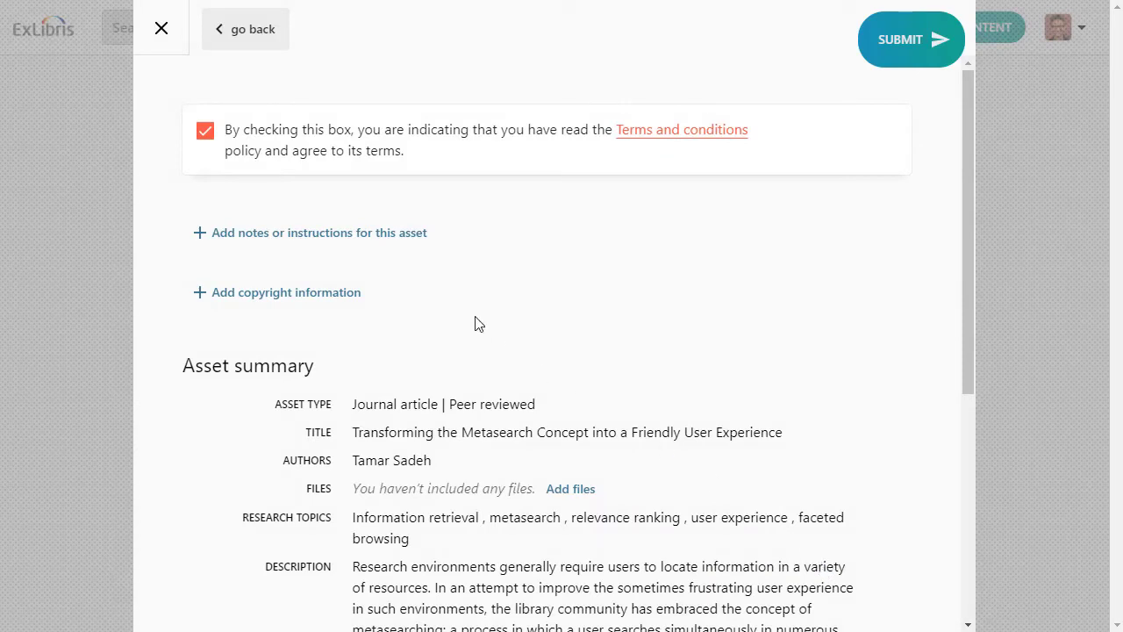
Add notes and copyright sections, then submit the journal article deposit
left_click(375, 233)
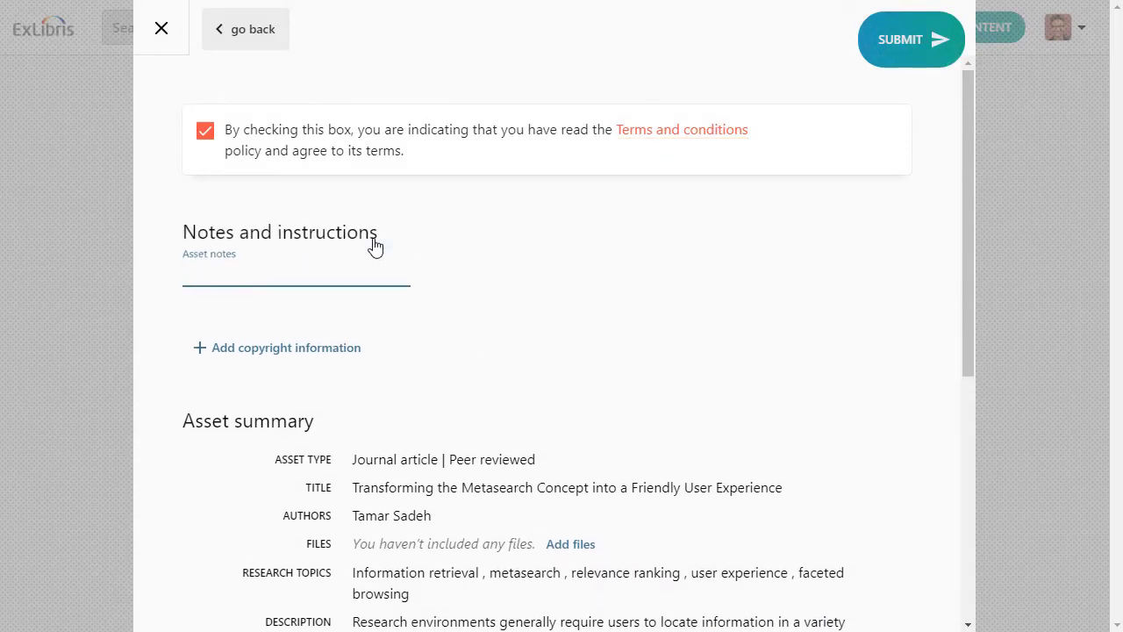
left_click(350, 349)
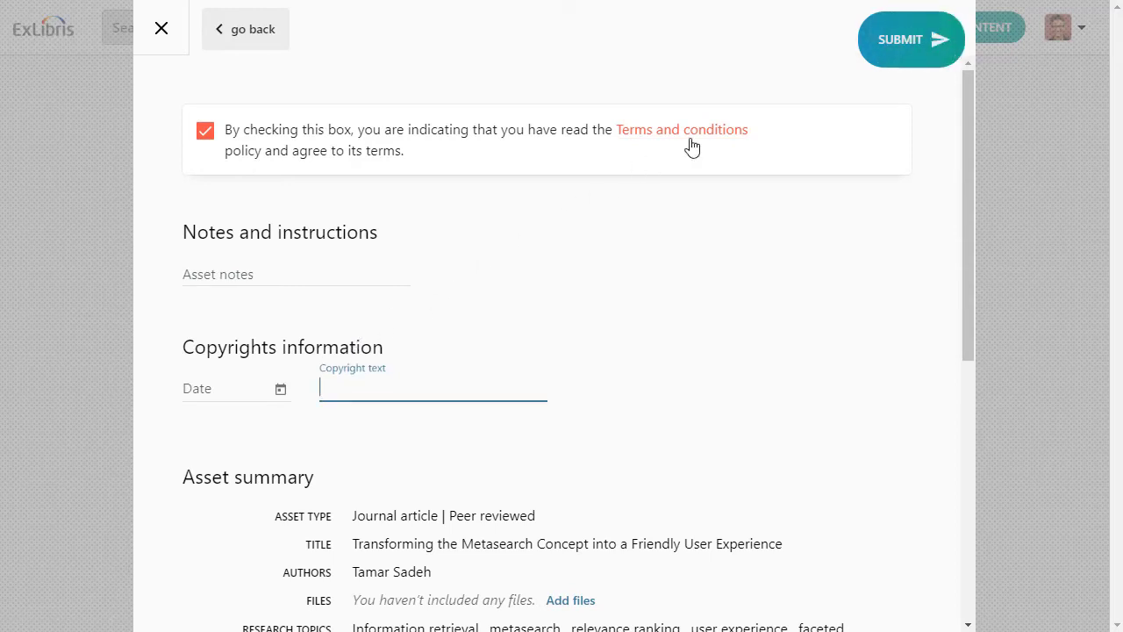
left_click(904, 64)
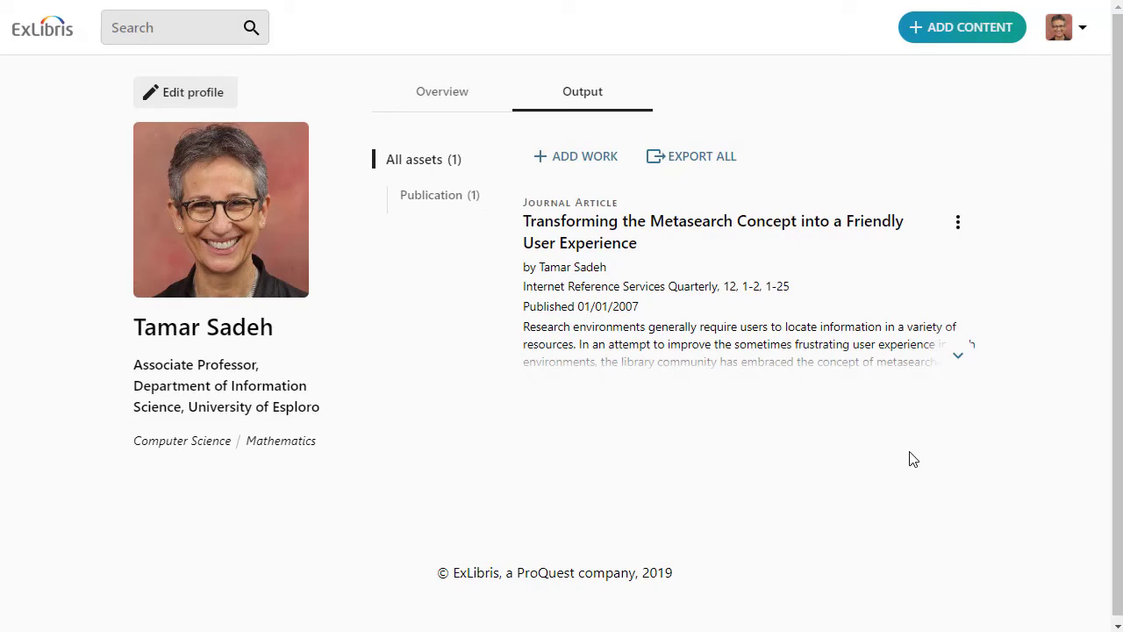
Open the submitted journal article's full record from the Output tab
left_click(611, 226)
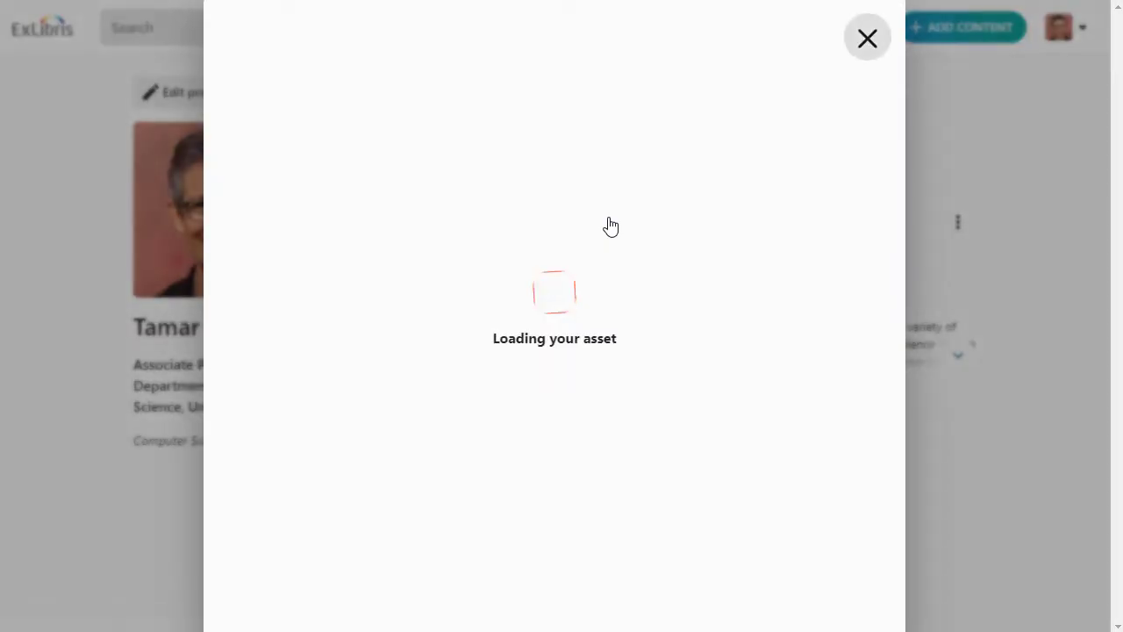